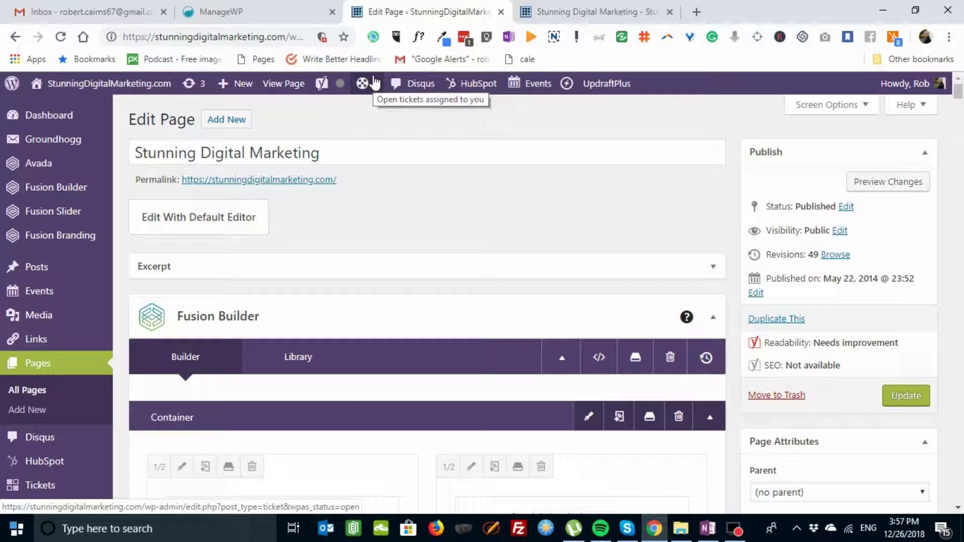
Step: View the live site's pricing tables: WordPress Deign Services $1000, Security Care Plan $660, Branding $1000
{"action": "left_click", "coordinate": [588, 11]}
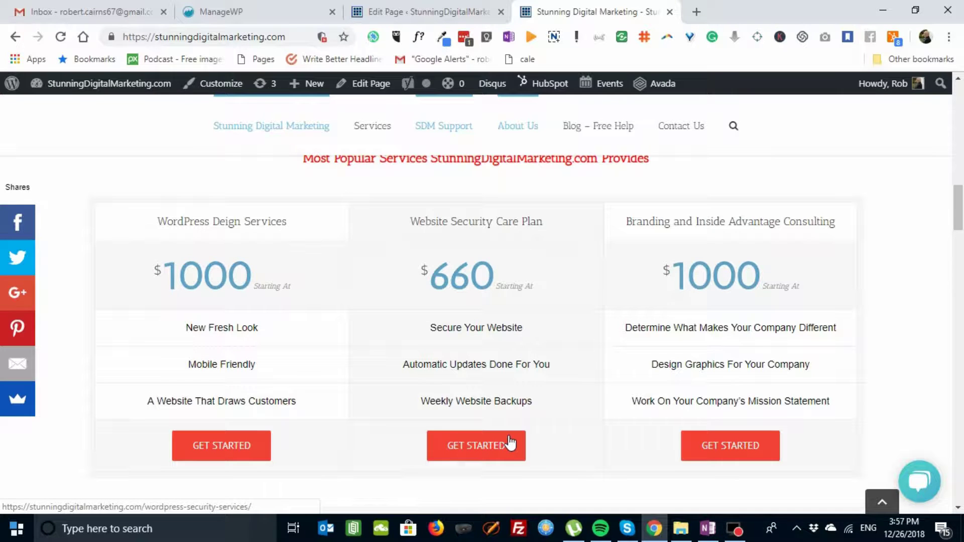
{"action": "scroll", "coordinate": [706, 442], "scroll_direction": "down", "scroll_amount": 1}
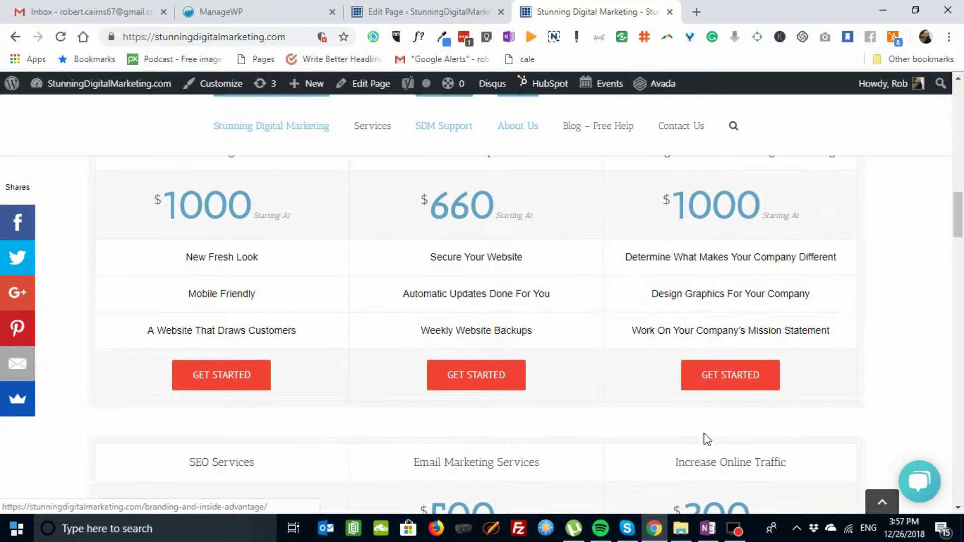
{"action": "scroll", "coordinate": [544, 387], "scroll_direction": "up", "scroll_amount": 1}
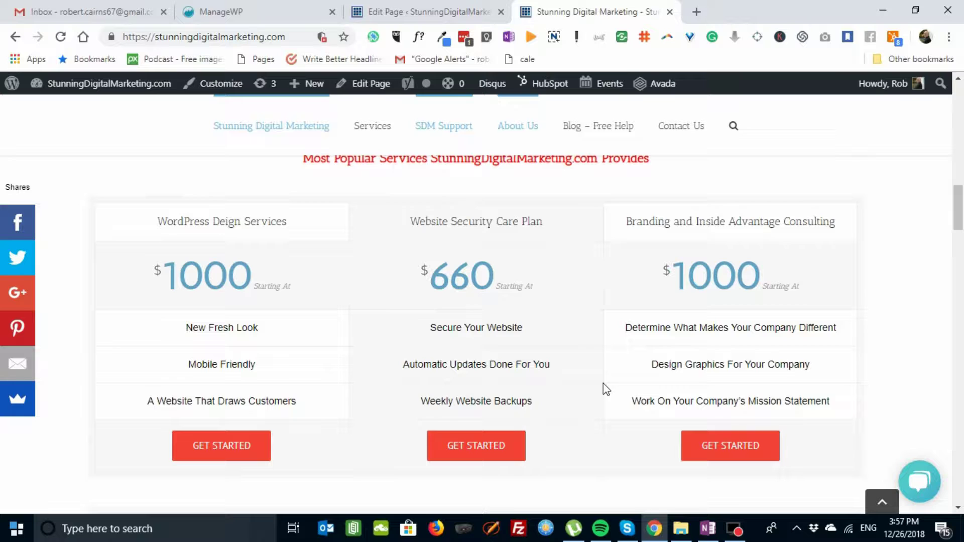
Step: Back in the page editor, open the Pricing Table element's settings dialog
{"action": "left_click", "coordinate": [429, 12]}
{"action": "scroll", "coordinate": [390, 221], "scroll_direction": "down", "scroll_amount": 10}
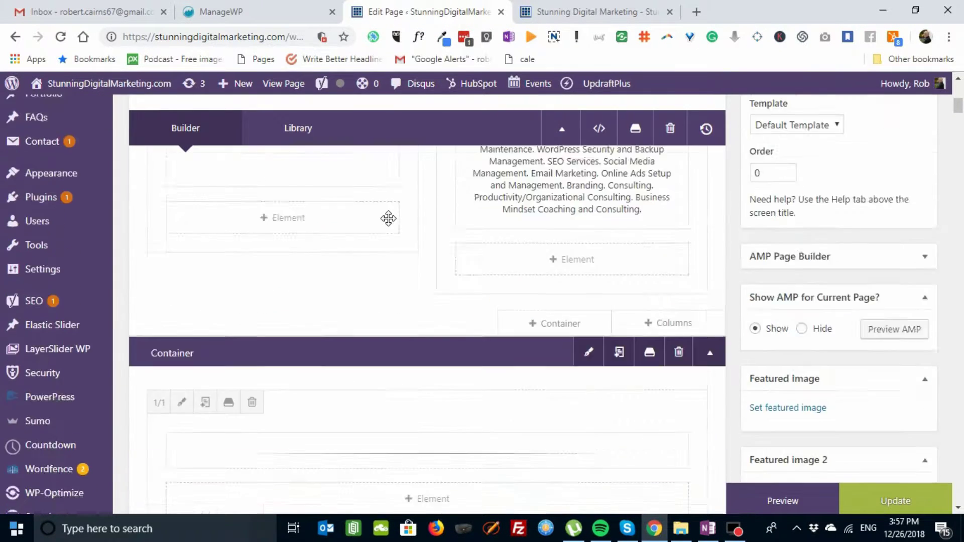
{"action": "scroll", "coordinate": [390, 219], "scroll_direction": "down", "scroll_amount": 10}
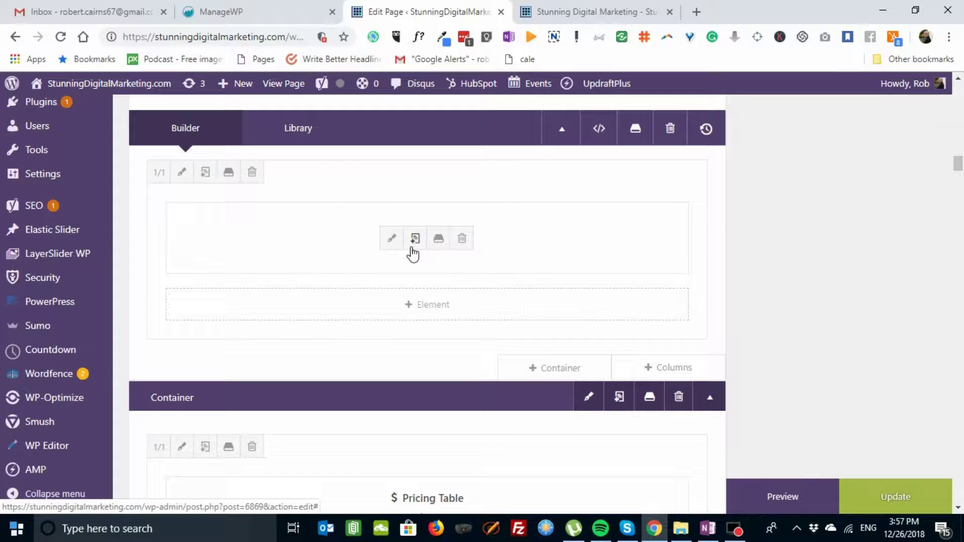
{"action": "scroll", "coordinate": [270, 278], "scroll_direction": "up", "scroll_amount": 2}
{"action": "mouse_move", "coordinate": [400, 308]}
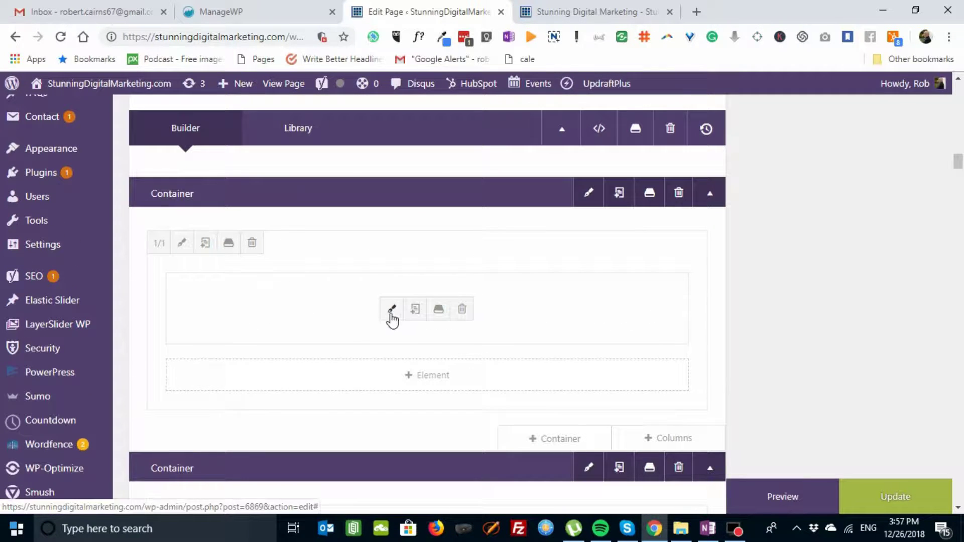
{"action": "left_click", "coordinate": [392, 314]}
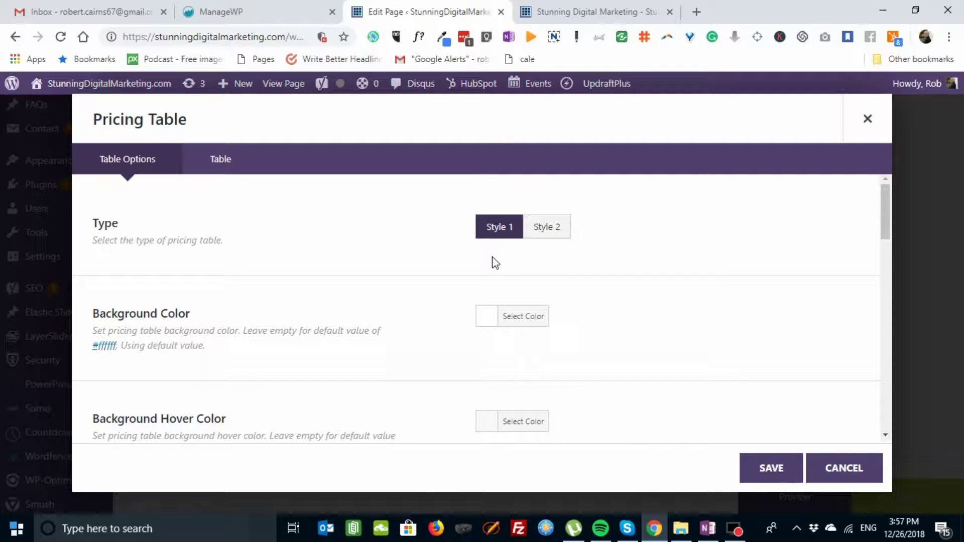
Step: Scroll through the pricing table's Table Options, comparing them against the live site
{"action": "scroll", "coordinate": [467, 277], "scroll_direction": "down", "scroll_amount": 5}
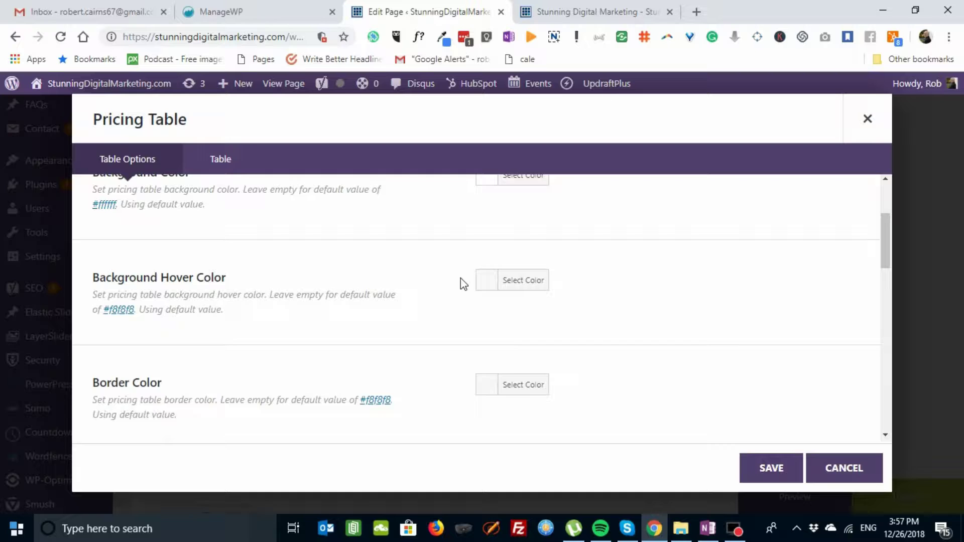
{"action": "scroll", "coordinate": [466, 285], "scroll_direction": "down", "scroll_amount": 3}
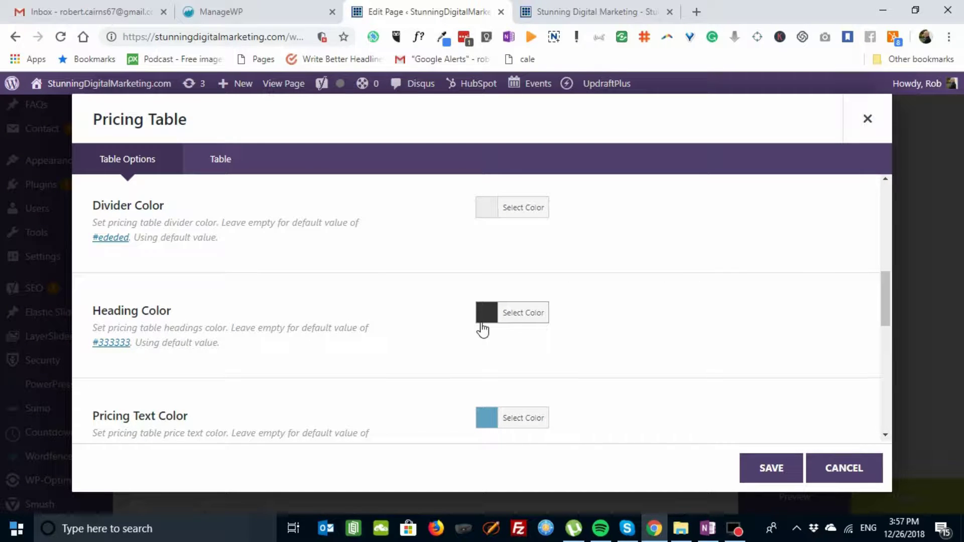
{"action": "scroll", "coordinate": [457, 326], "scroll_direction": "down", "scroll_amount": 1}
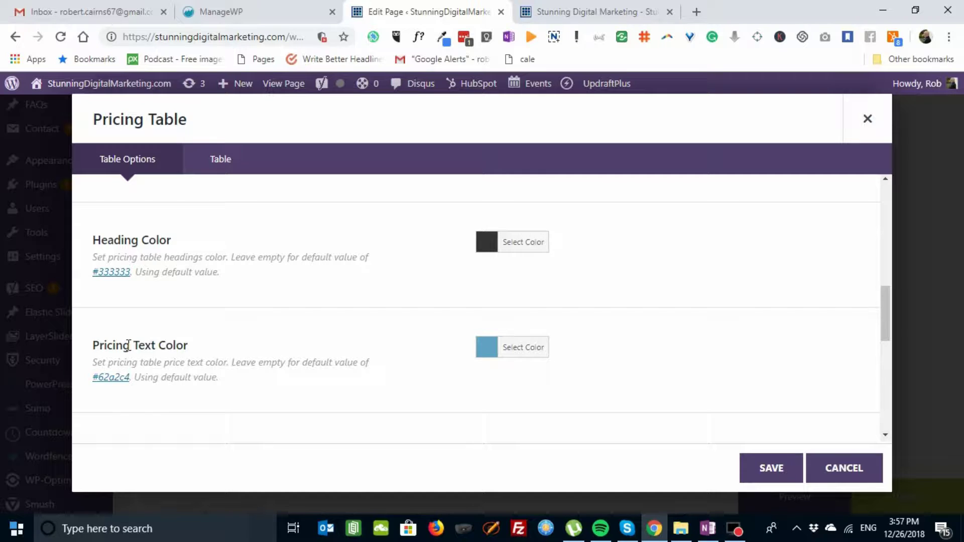
{"action": "left_click", "coordinate": [597, 12]}
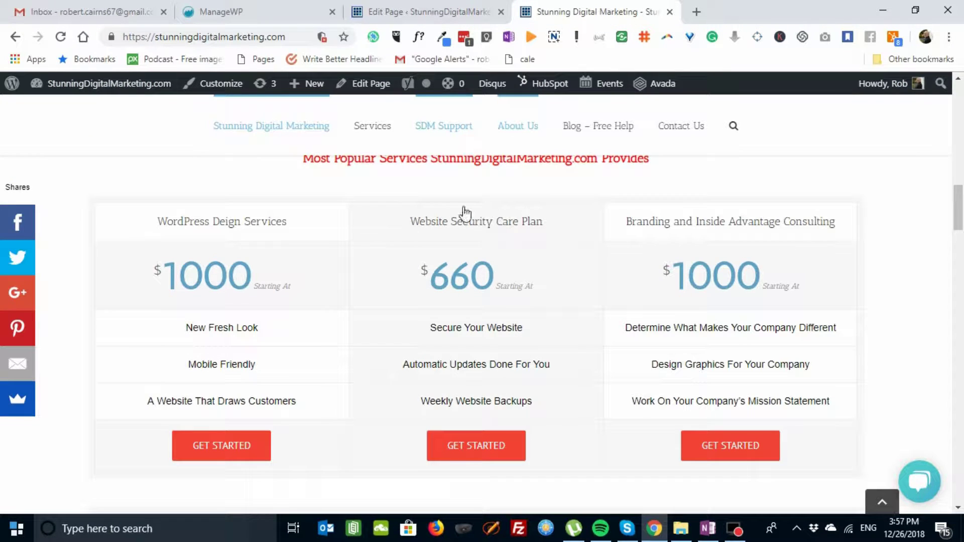
{"action": "left_click", "coordinate": [442, 11]}
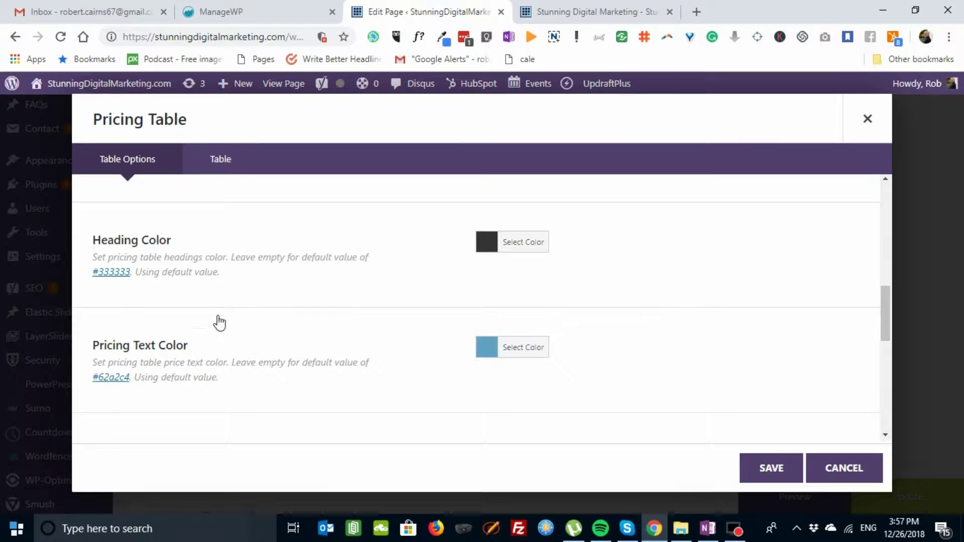
{"action": "scroll", "coordinate": [375, 372], "scroll_direction": "down", "scroll_amount": 3}
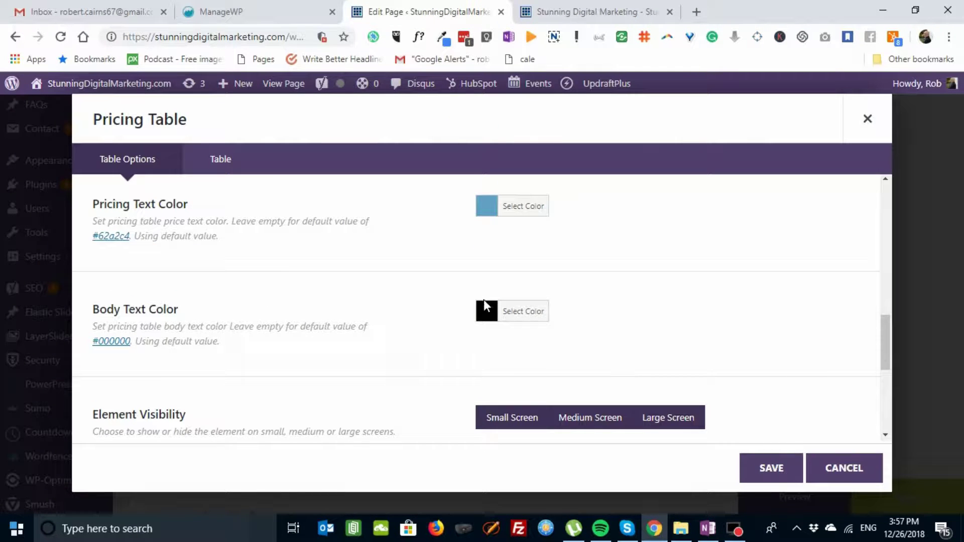
Step: Recheck the live pricing table, then show the dialog's Table tab with its three columns
{"action": "left_click", "coordinate": [592, 11]}
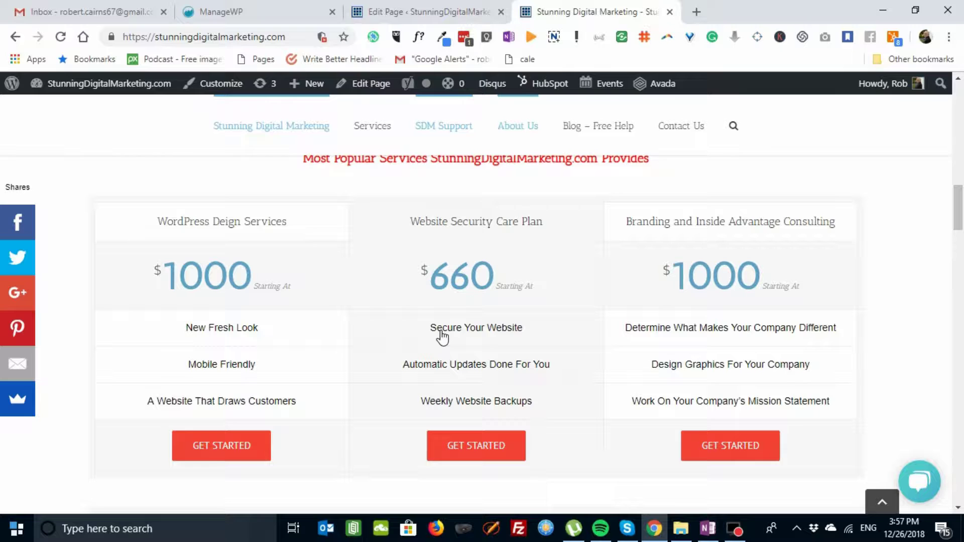
{"action": "left_click", "coordinate": [355, 8]}
{"action": "scroll", "coordinate": [385, 245], "scroll_direction": "down", "scroll_amount": 1}
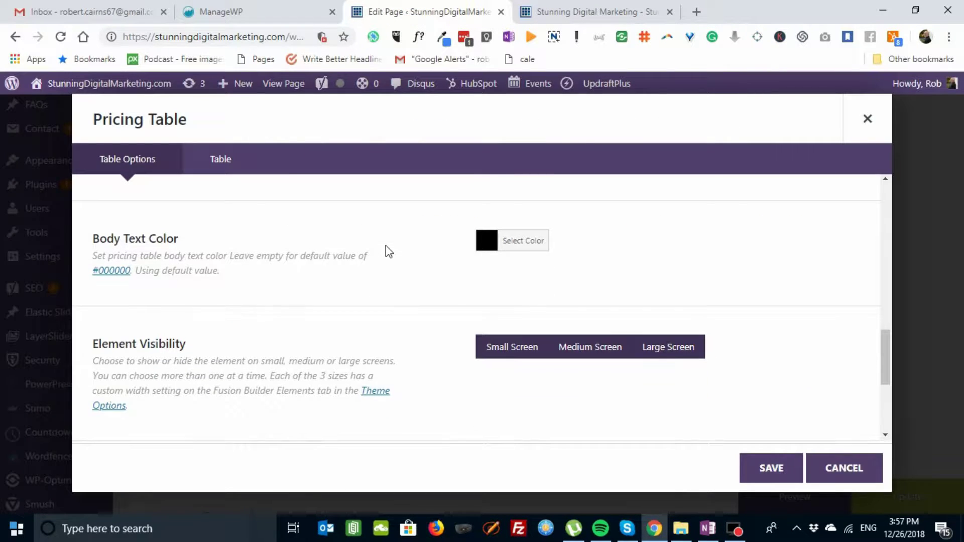
{"action": "scroll", "coordinate": [372, 308], "scroll_direction": "up", "scroll_amount": 3}
{"action": "left_click", "coordinate": [220, 160]}
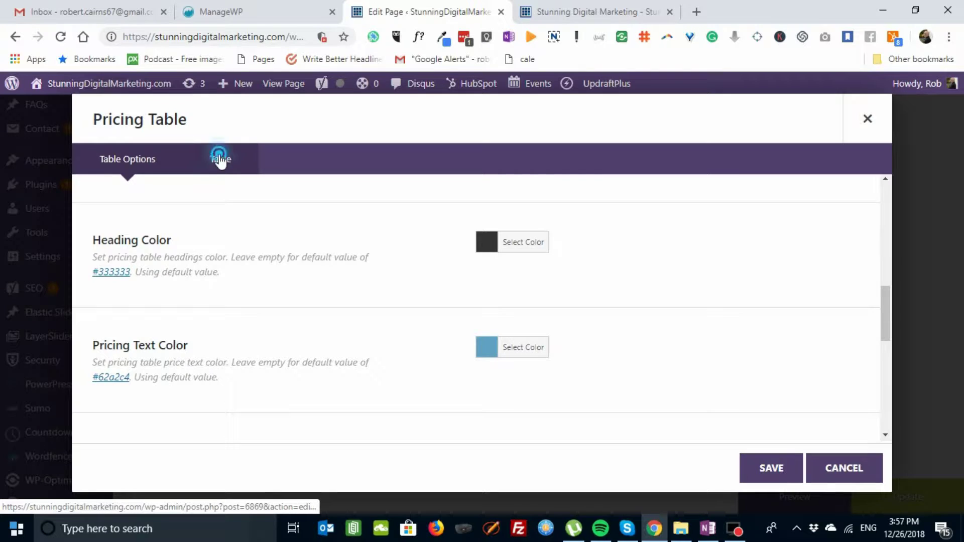
Step: Review the three columns' prices (1000, 660, 1000), features and button shortcodes against the live site
{"action": "scroll", "coordinate": [308, 310], "scroll_direction": "up", "scroll_amount": 3}
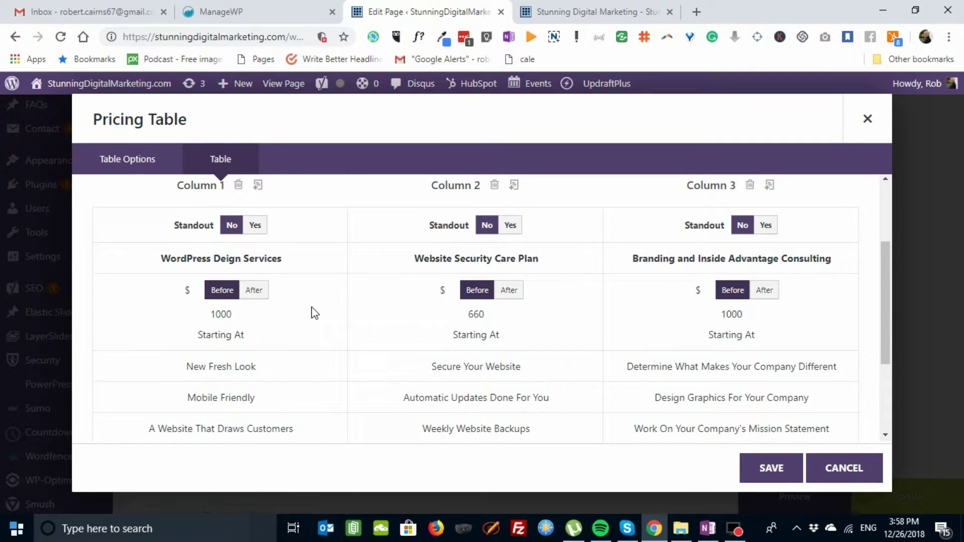
{"action": "scroll", "coordinate": [313, 312], "scroll_direction": "up", "scroll_amount": 3}
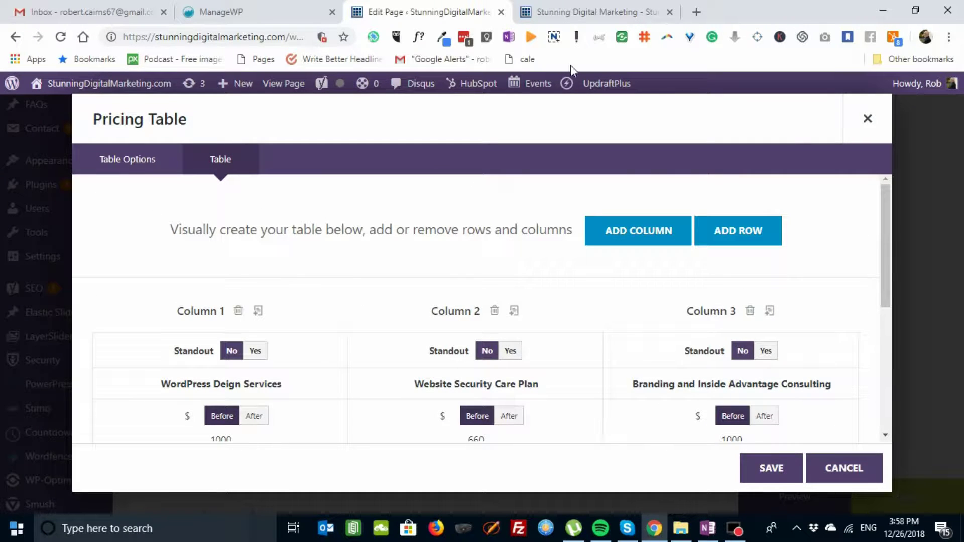
{"action": "left_click", "coordinate": [578, 12]}
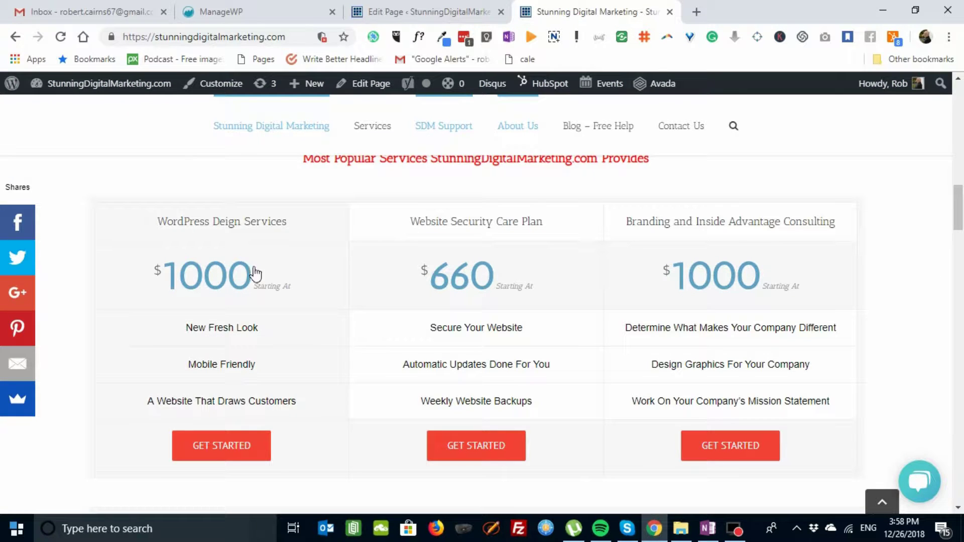
{"action": "left_click", "coordinate": [421, 10]}
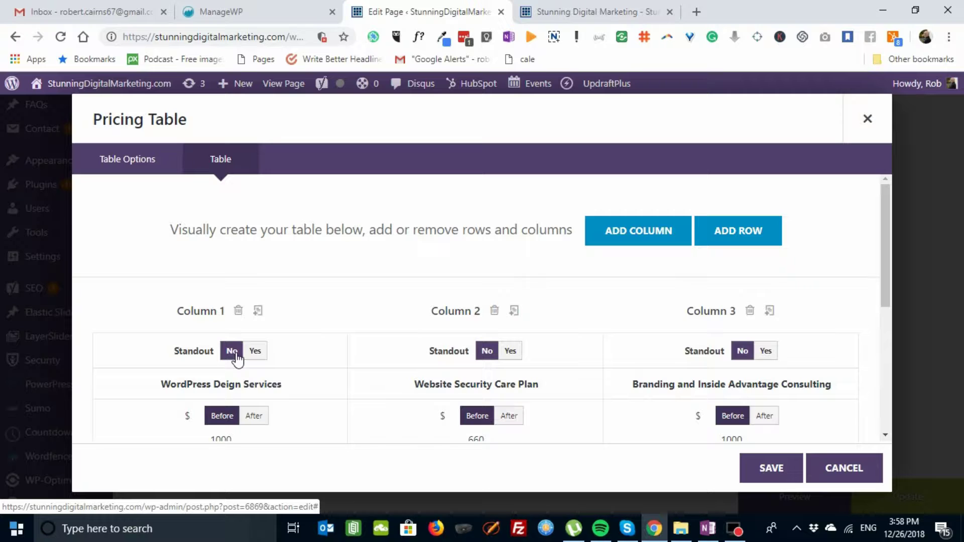
{"action": "scroll", "coordinate": [246, 355], "scroll_direction": "down", "scroll_amount": 1}
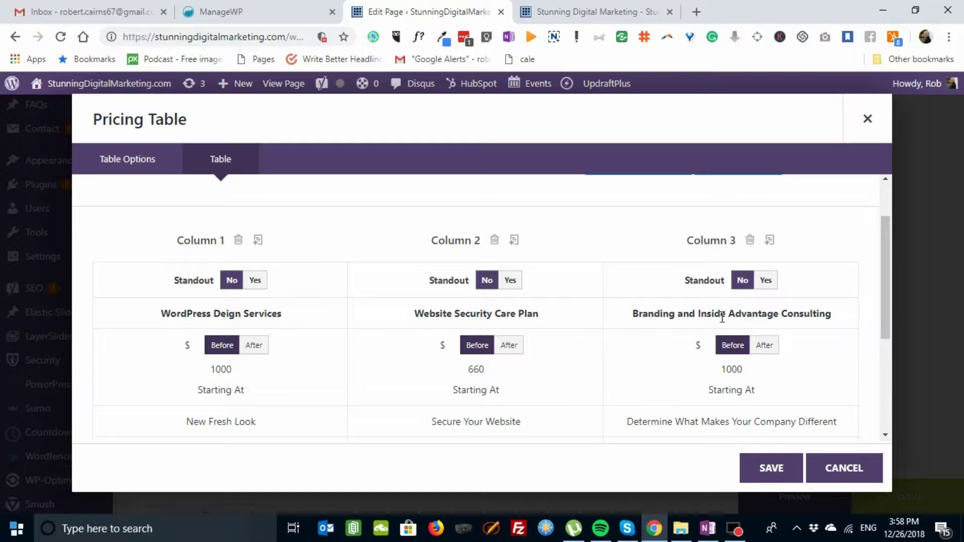
{"action": "left_click", "coordinate": [593, 12]}
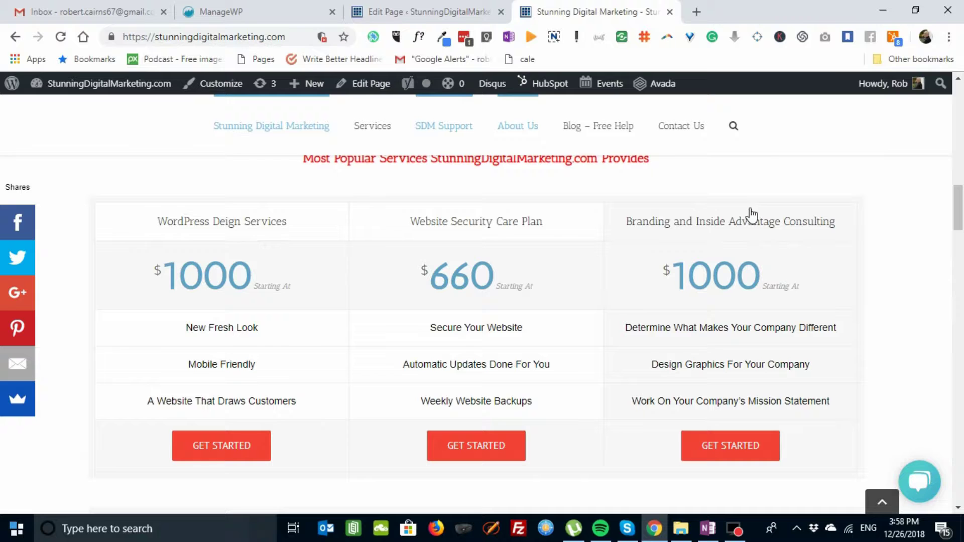
{"action": "left_click", "coordinate": [442, 12]}
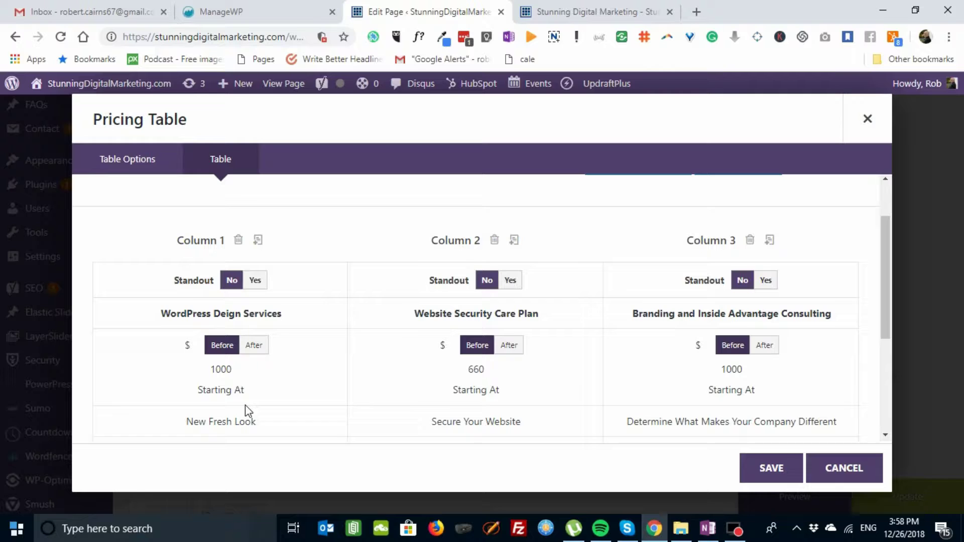
{"action": "scroll", "coordinate": [245, 405], "scroll_direction": "down", "scroll_amount": 1}
{"action": "scroll", "coordinate": [242, 403], "scroll_direction": "down", "scroll_amount": 1}
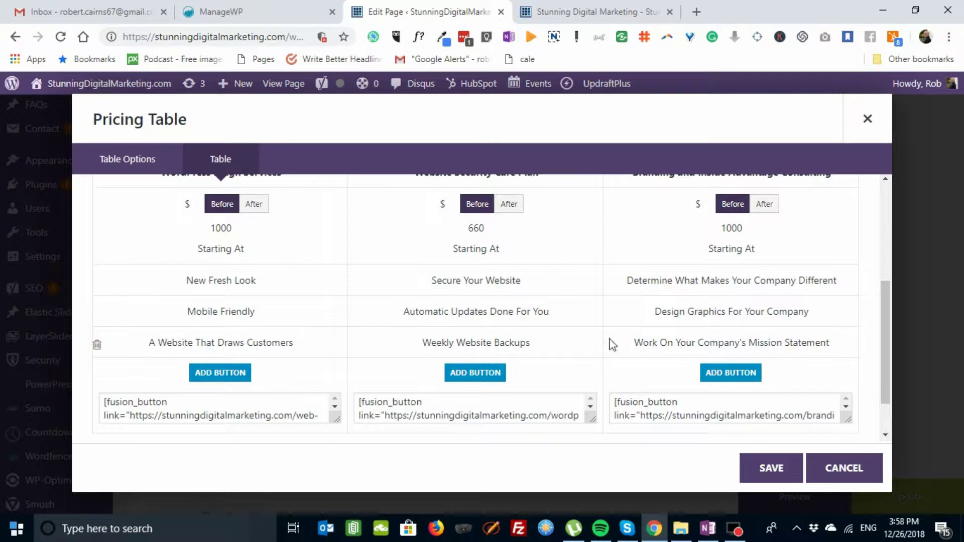
{"action": "left_click", "coordinate": [234, 374]}
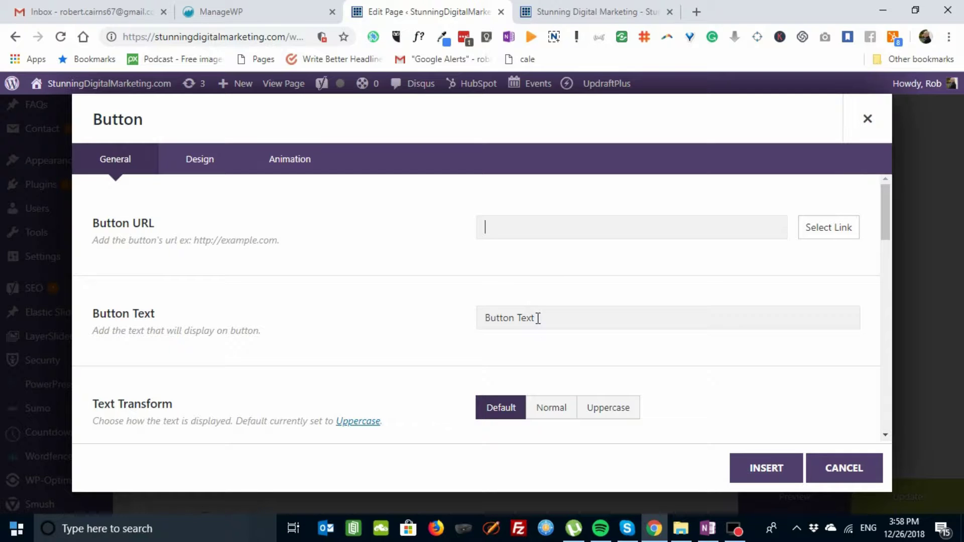
{"action": "scroll", "coordinate": [556, 337], "scroll_direction": "down", "scroll_amount": 2}
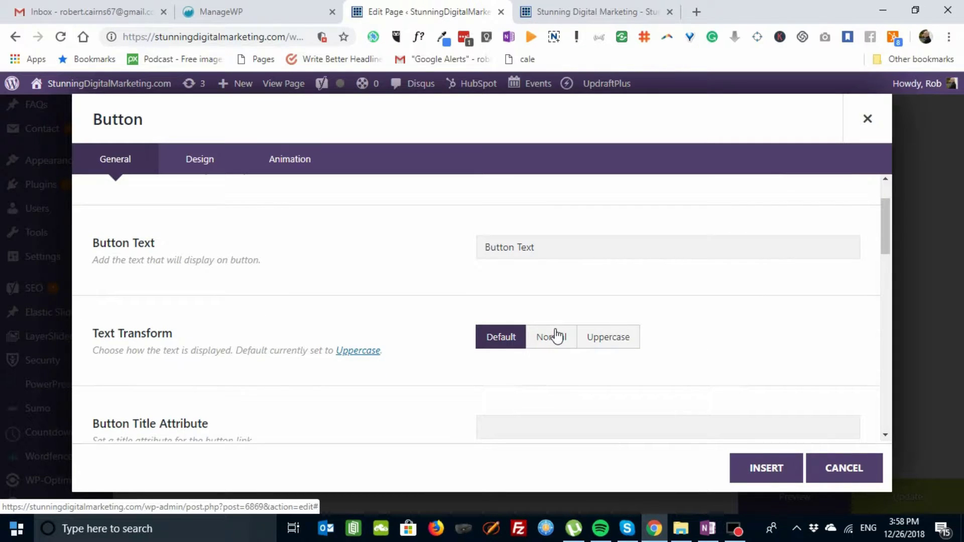
{"action": "scroll", "coordinate": [556, 337], "scroll_direction": "up", "scroll_amount": 2}
{"action": "scroll", "coordinate": [557, 337], "scroll_direction": "down", "scroll_amount": 2}
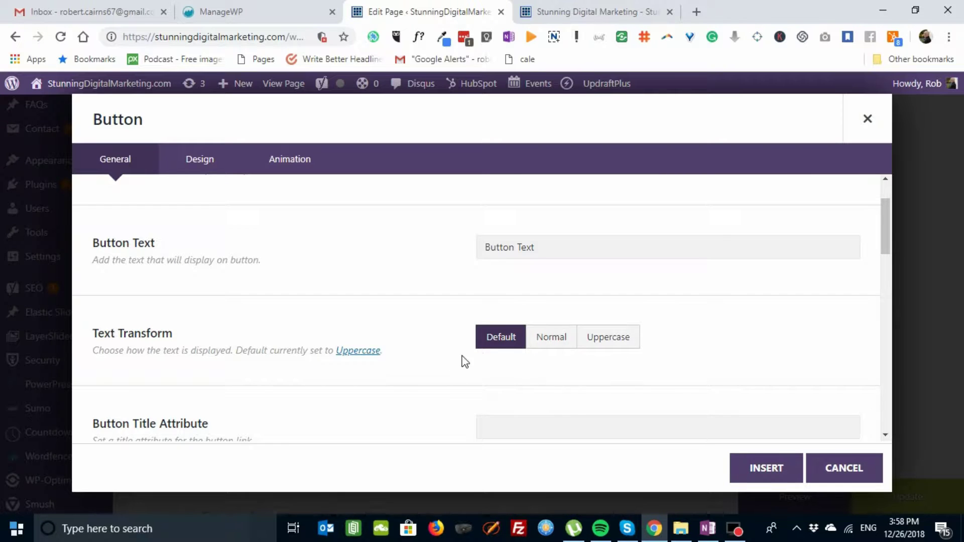
{"action": "scroll", "coordinate": [524, 356], "scroll_direction": "down", "scroll_amount": 4}
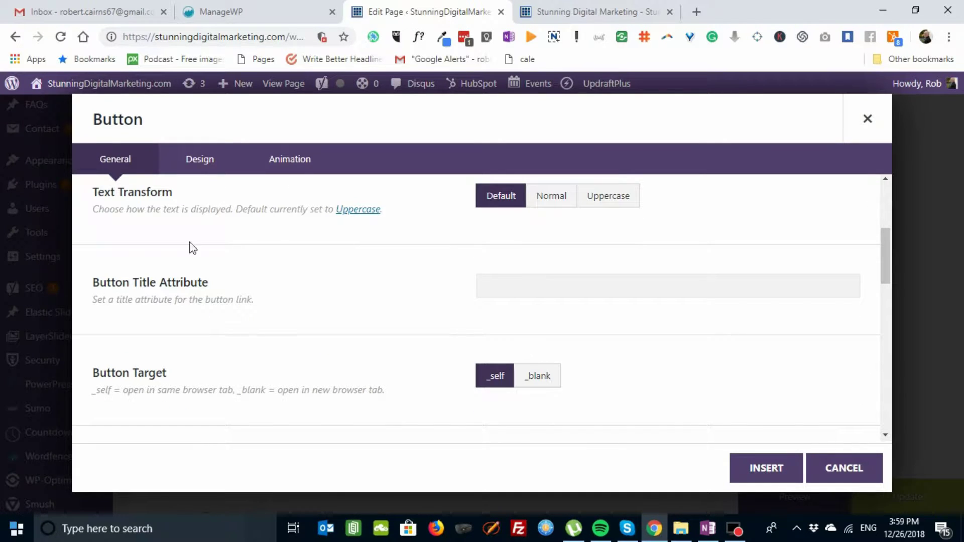
{"action": "left_click", "coordinate": [203, 162]}
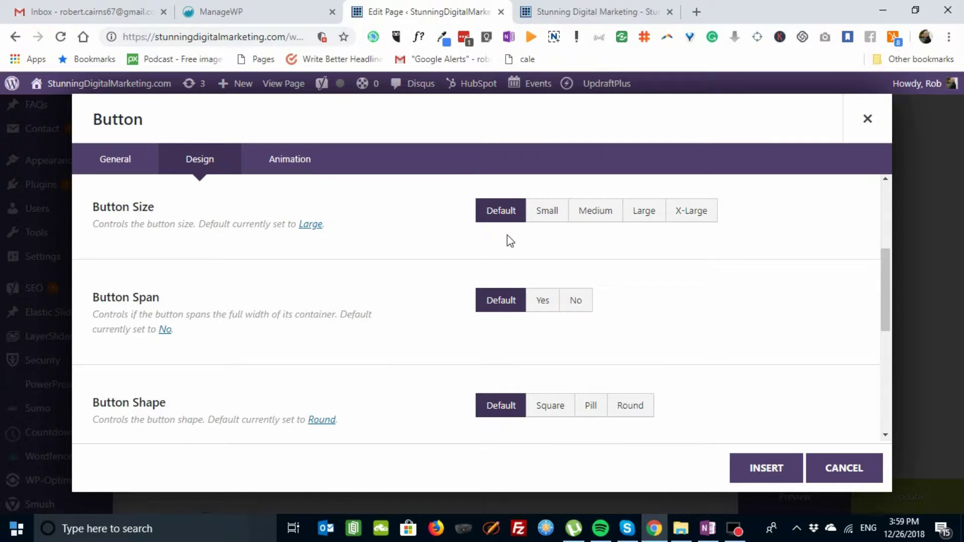
{"action": "scroll", "coordinate": [486, 306], "scroll_direction": "down", "scroll_amount": 2}
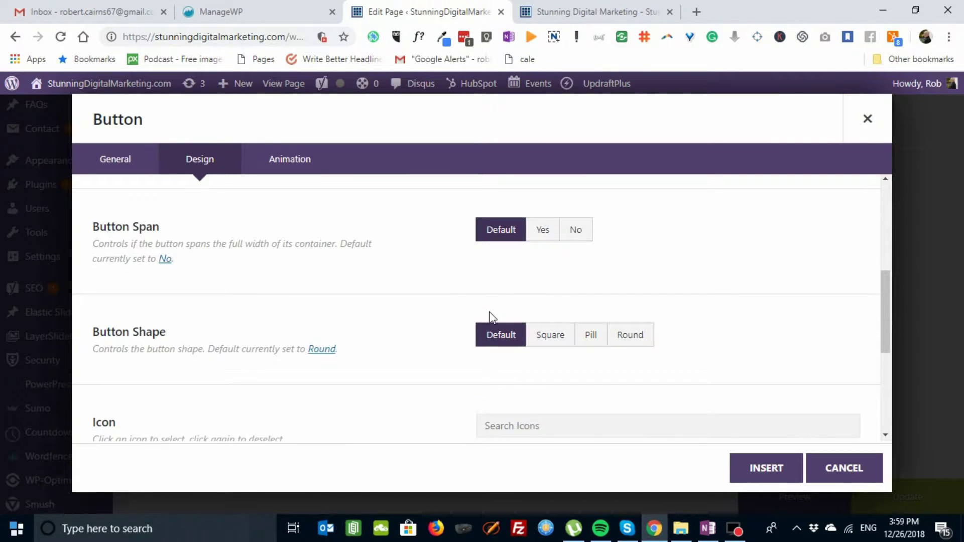
{"action": "scroll", "coordinate": [491, 316], "scroll_direction": "down", "scroll_amount": 4}
{"action": "scroll", "coordinate": [507, 301], "scroll_direction": "down", "scroll_amount": 2}
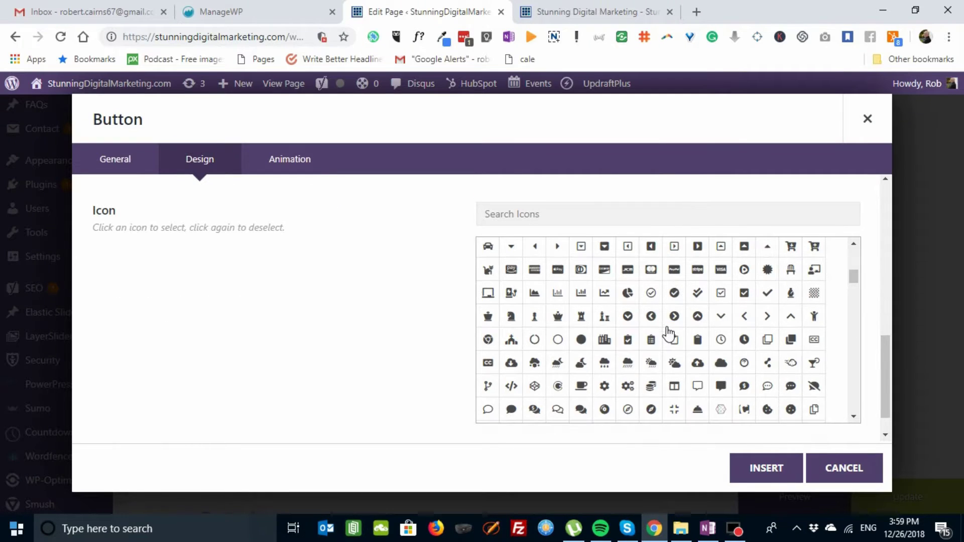
{"action": "left_click", "coordinate": [842, 471]}
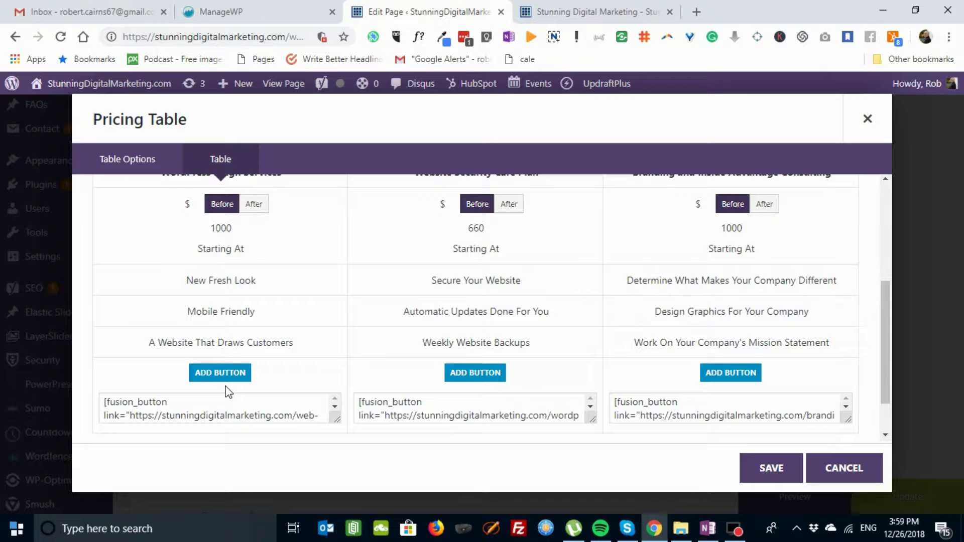
Step: Cancel the pricing table editor without saving and browse the published pricing tables
{"action": "scroll", "coordinate": [376, 383], "scroll_direction": "down", "scroll_amount": 1}
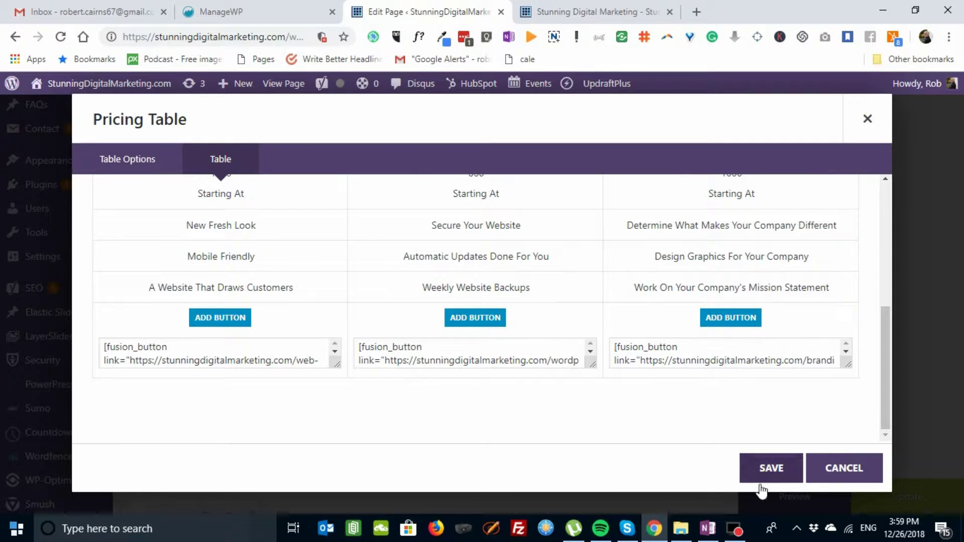
{"action": "left_click", "coordinate": [849, 471]}
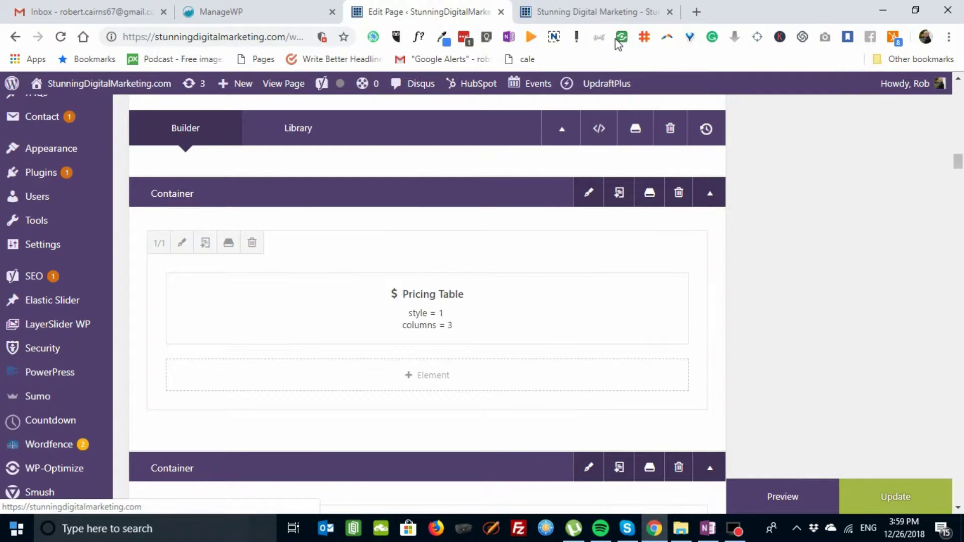
{"action": "key", "text": "ctrl+Tab"}
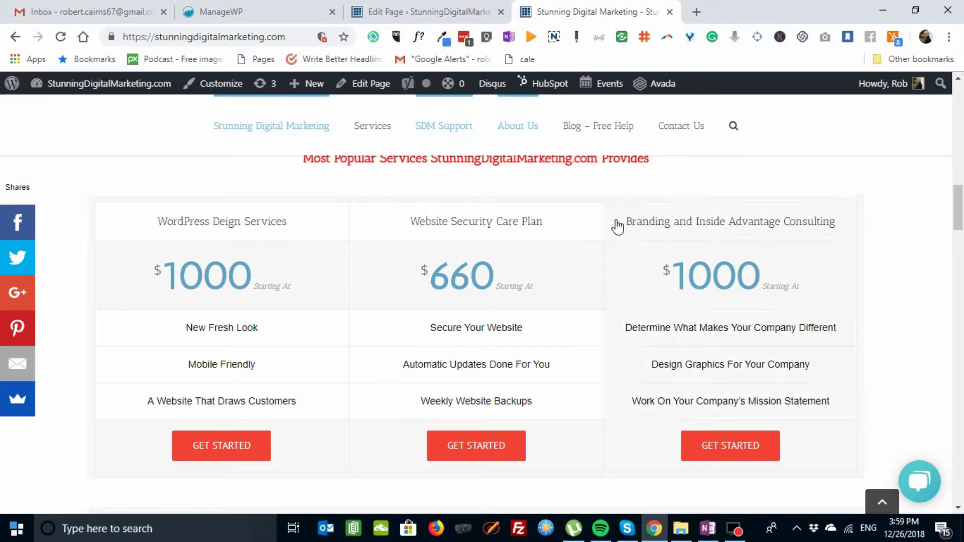
{"action": "scroll", "coordinate": [607, 255], "scroll_direction": "down", "scroll_amount": 5}
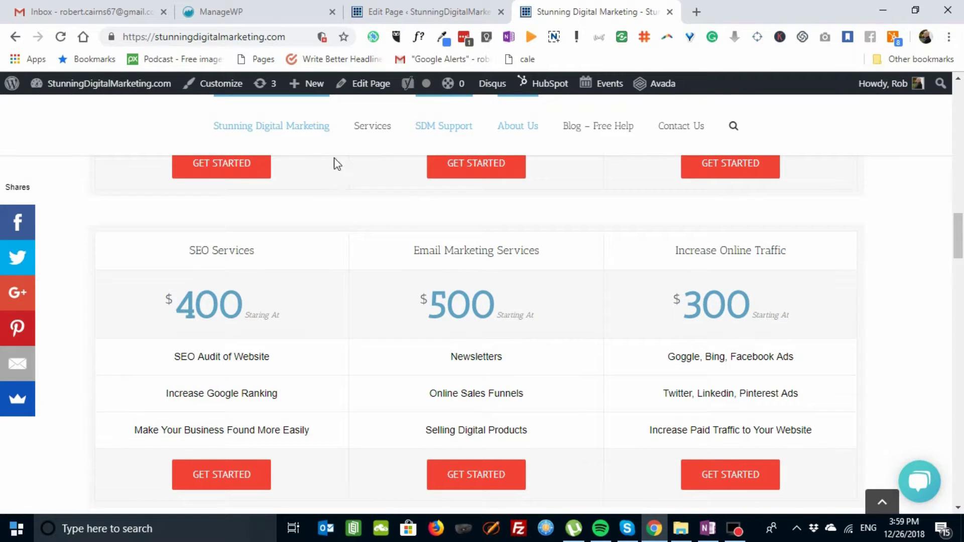
{"action": "scroll", "coordinate": [393, 402], "scroll_direction": "down", "scroll_amount": 4}
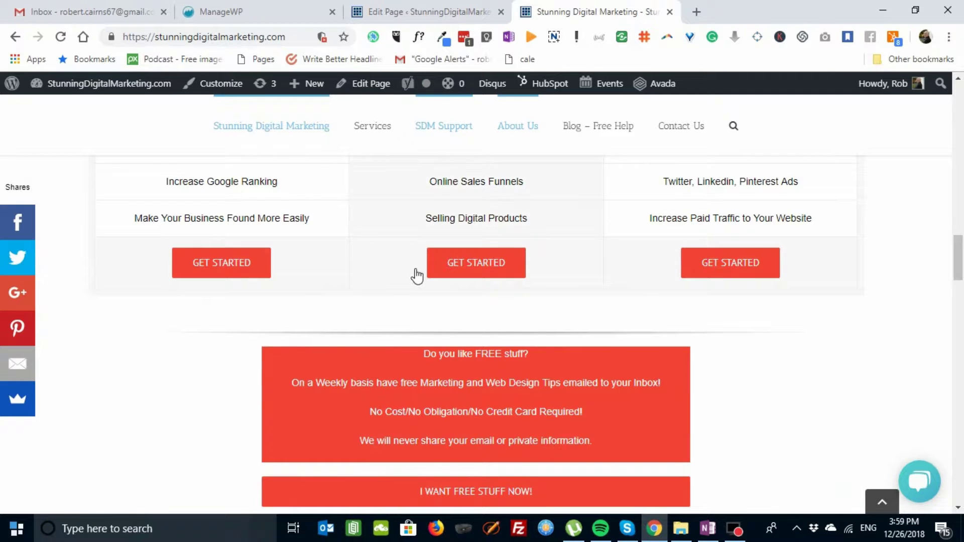
{"action": "scroll", "coordinate": [417, 276], "scroll_direction": "up", "scroll_amount": 4}
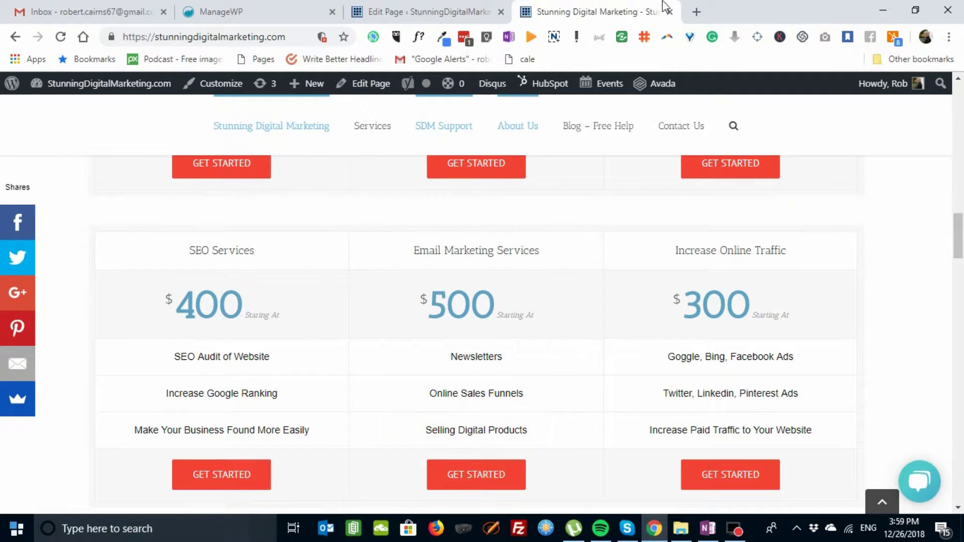
Step: Return to the builder and scroll through the containers holding three-column Pricing Table elements
{"action": "left_click", "coordinate": [422, 11]}
{"action": "scroll", "coordinate": [499, 246], "scroll_direction": "down", "scroll_amount": 3}
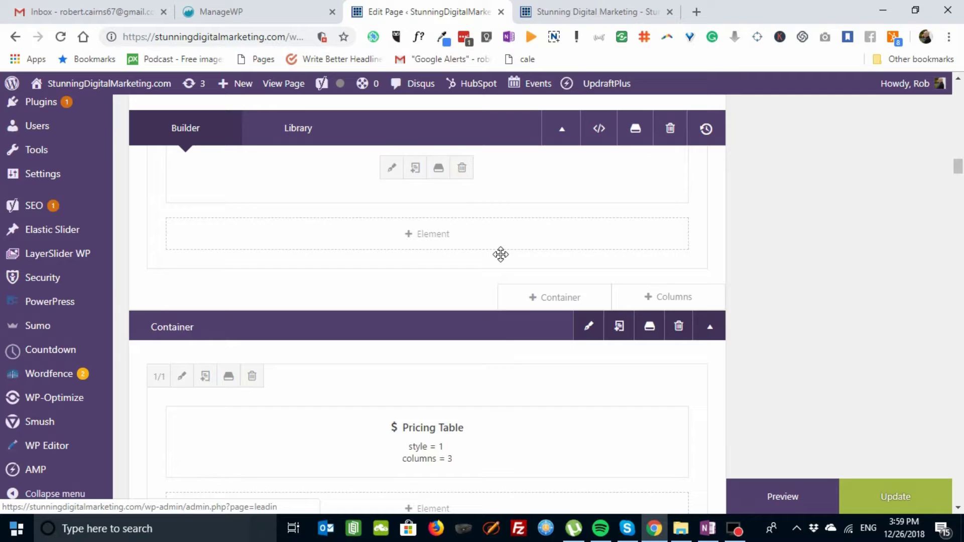
{"action": "scroll", "coordinate": [500, 254], "scroll_direction": "down", "scroll_amount": 1}
{"action": "scroll", "coordinate": [499, 254], "scroll_direction": "up", "scroll_amount": 3}
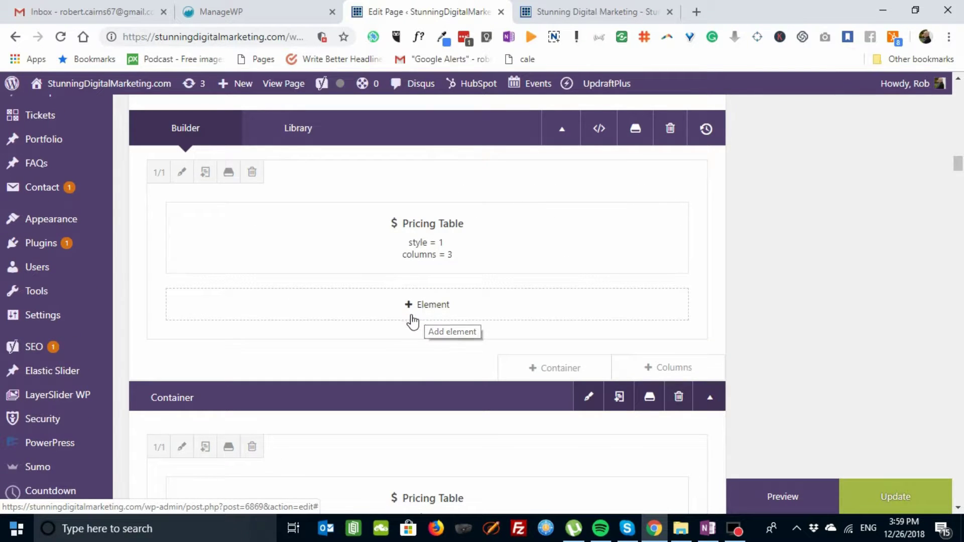
{"action": "scroll", "coordinate": [424, 364], "scroll_direction": "down", "scroll_amount": 4}
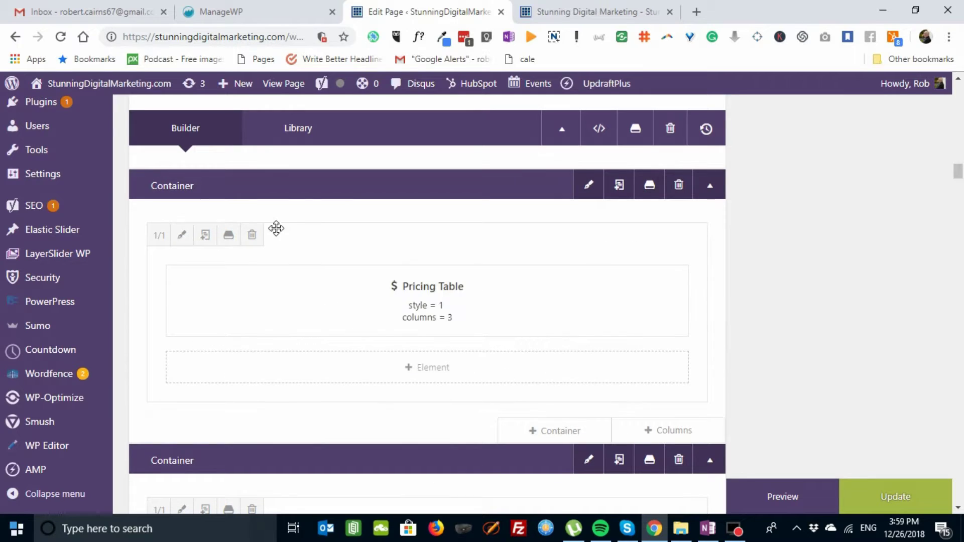
{"action": "mouse_move", "coordinate": [344, 329]}
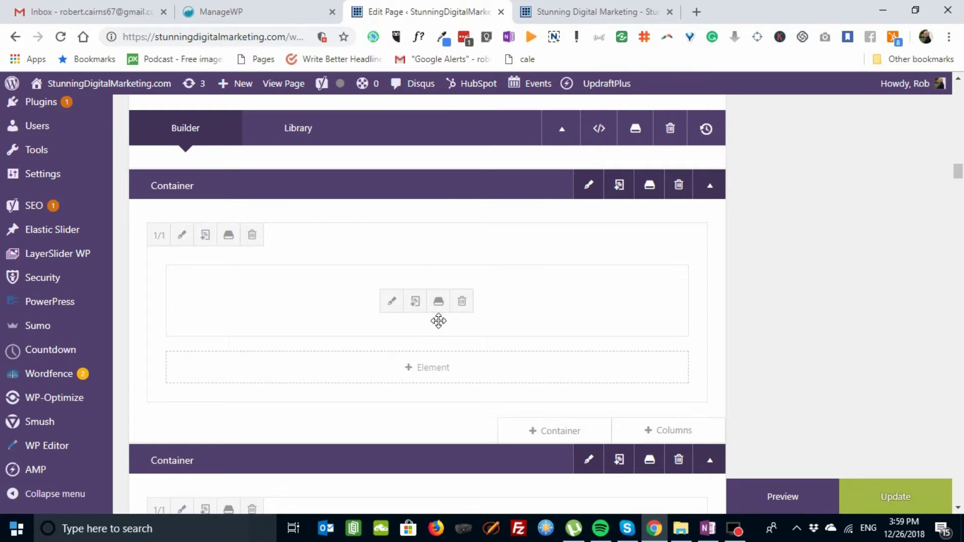
{"action": "left_click", "coordinate": [430, 372]}
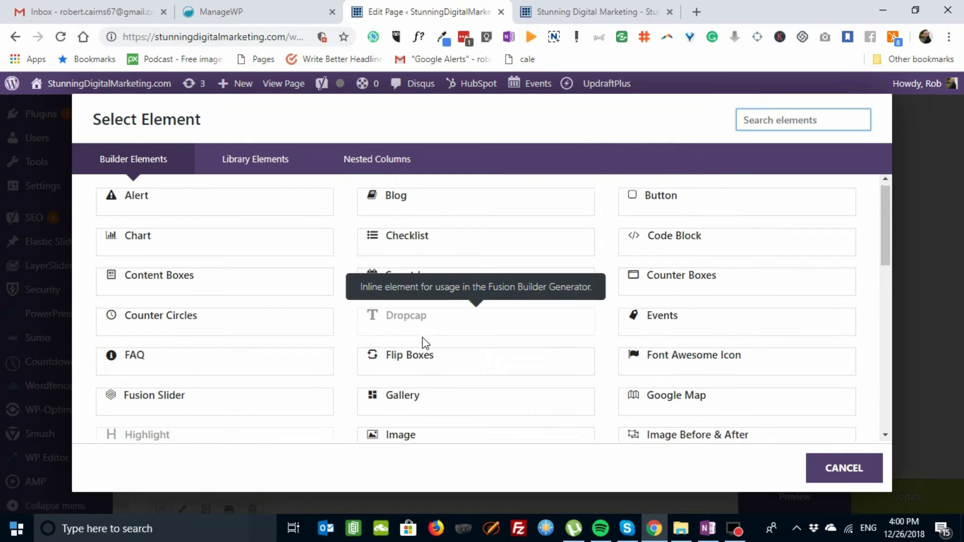
{"action": "scroll", "coordinate": [422, 337], "scroll_direction": "down", "scroll_amount": 5}
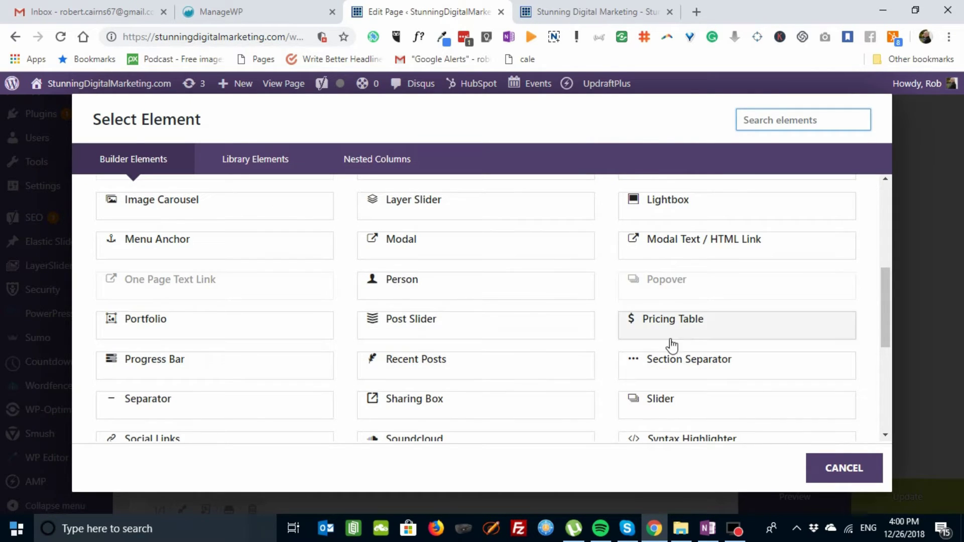
{"action": "left_click", "coordinate": [685, 327]}
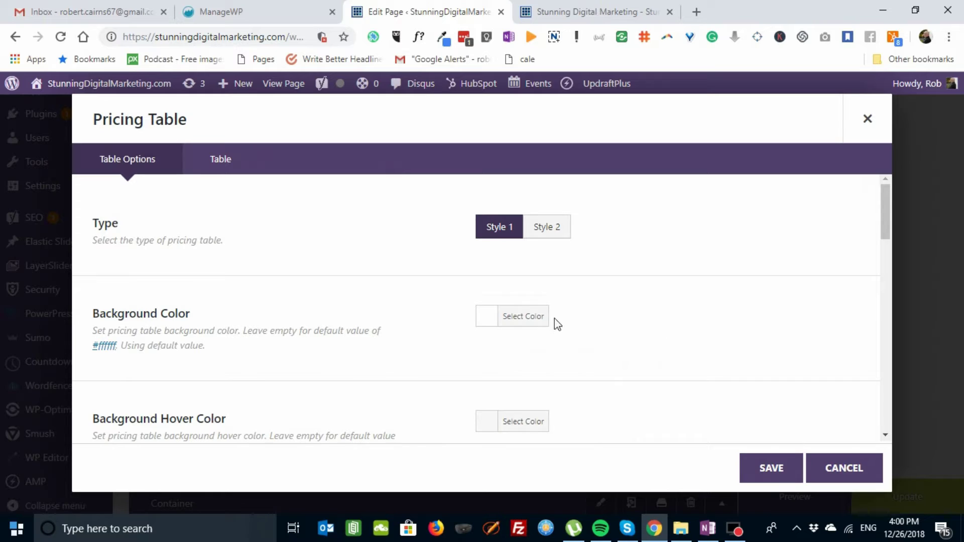
{"action": "left_click", "coordinate": [846, 470]}
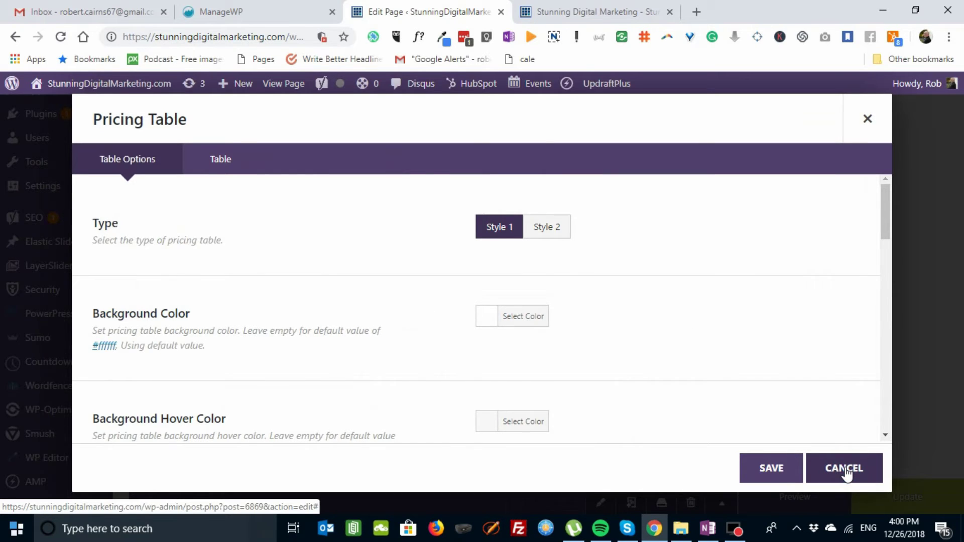
{"action": "left_click", "coordinate": [845, 469]}
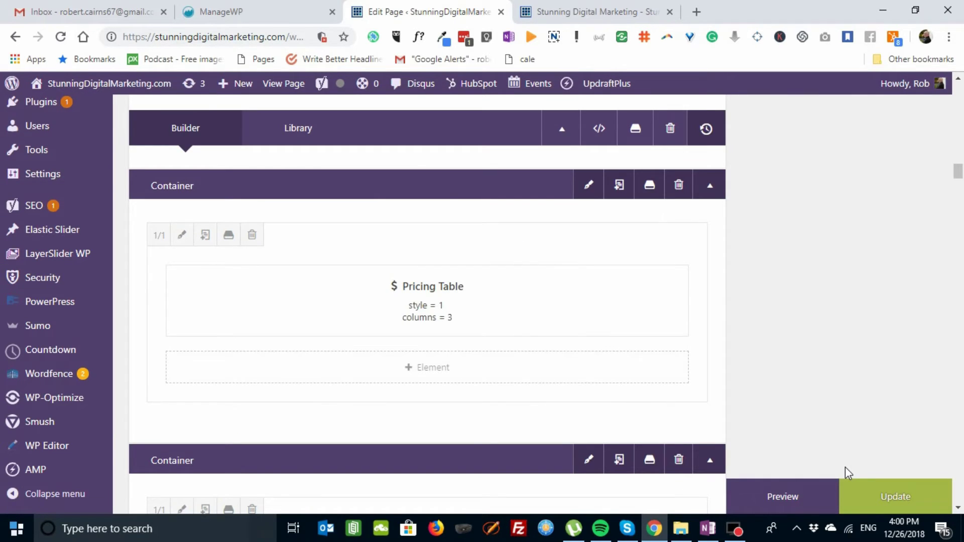